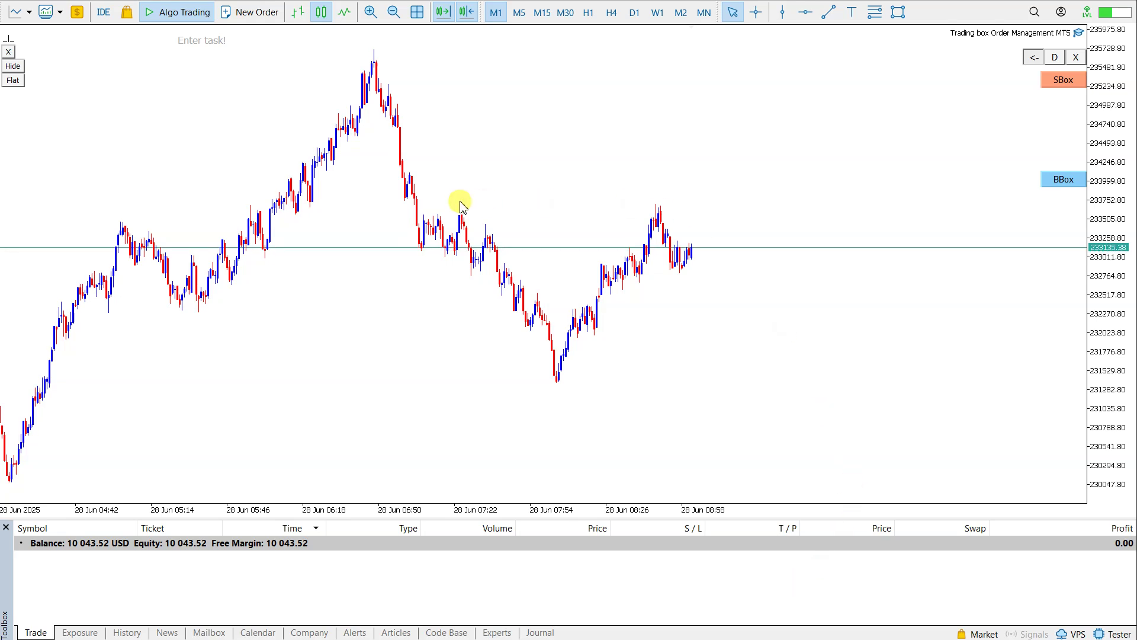
Step: Draw a rectangle over the 28 Jun 06:19–06:51 price peak on the one-minute chart
{"action": "left_click", "coordinate": [898, 12]}
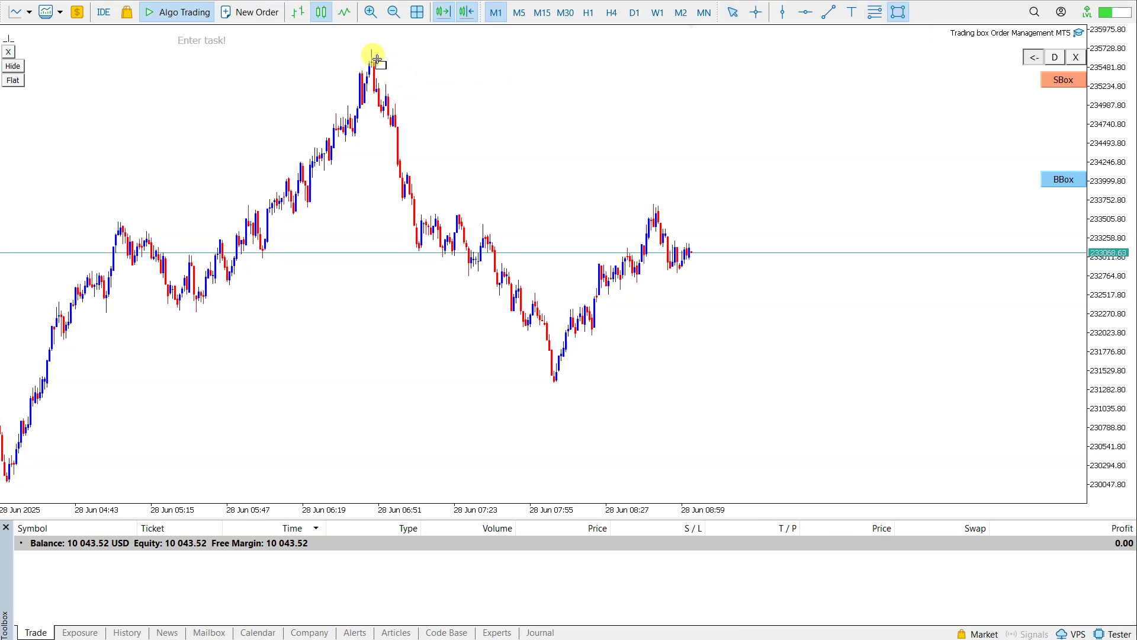
{"action": "left_click_drag", "start_coordinate": [357, 48], "coordinate": [442, 129]}
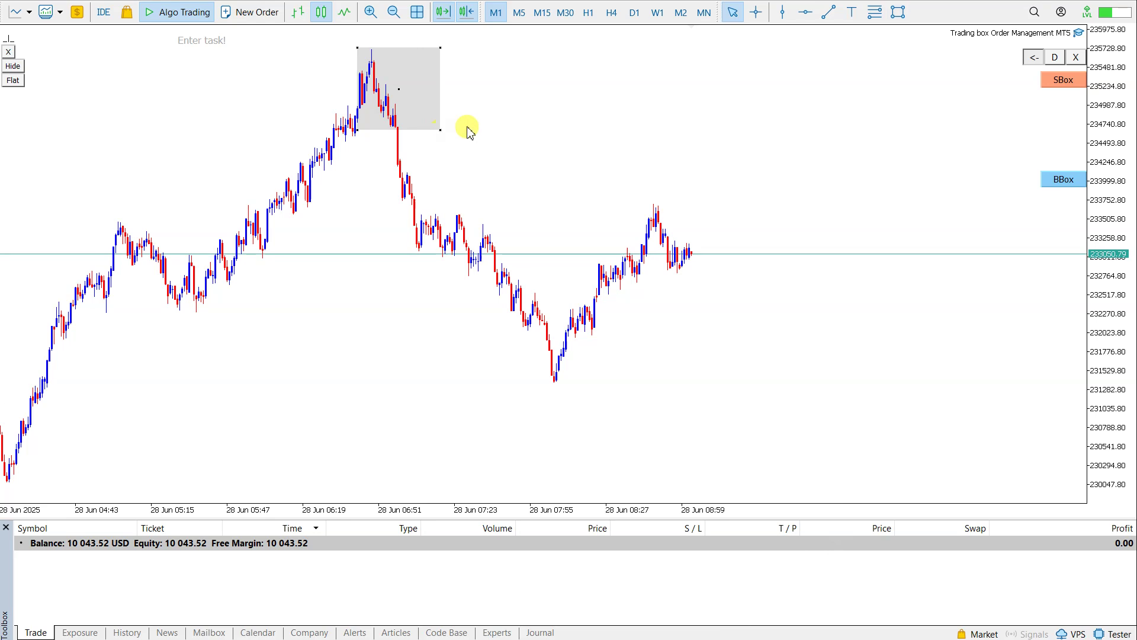
Step: Convert the rectangle to a sell box and fit it over the M5 highs at 235710.61–236496.19
{"action": "left_click", "coordinate": [1062, 83]}
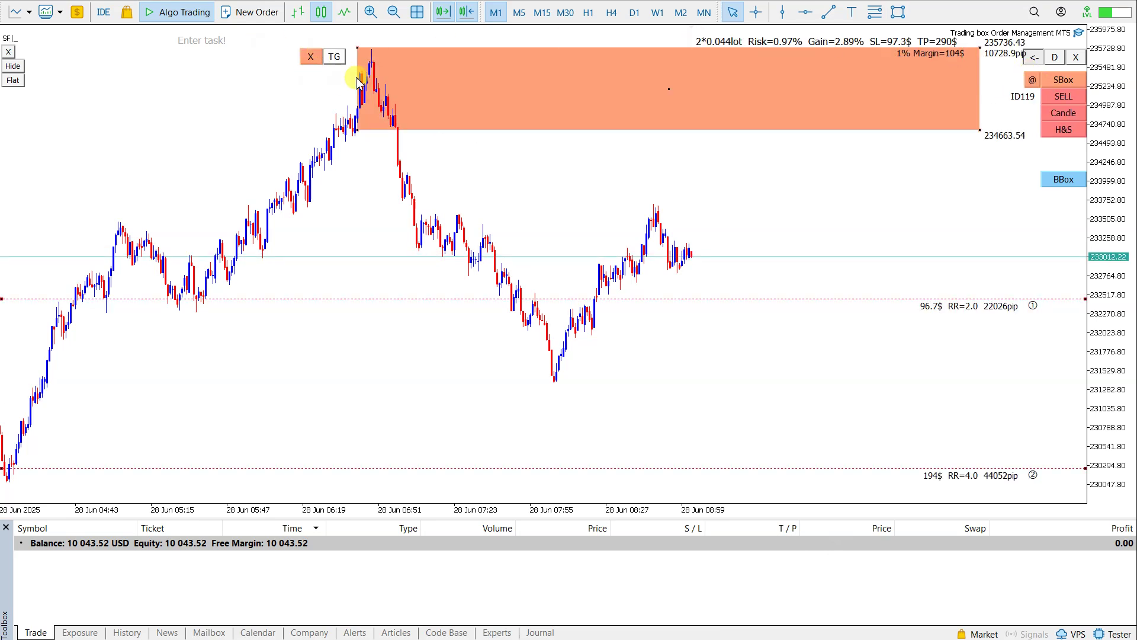
{"action": "left_click_drag", "start_coordinate": [359, 51], "coordinate": [308, 49]}
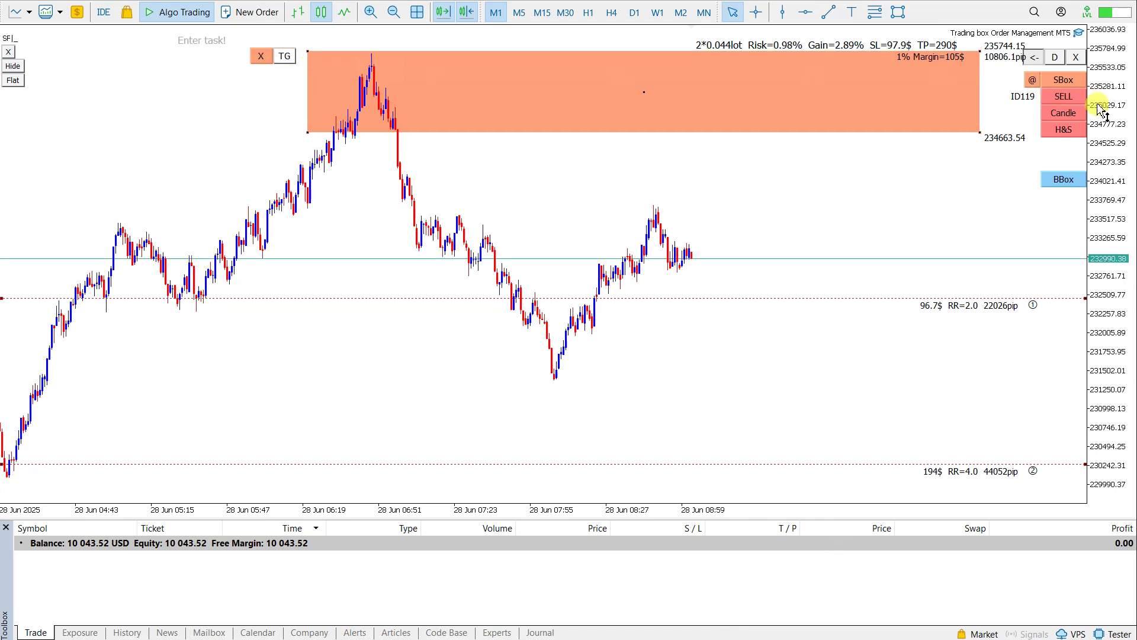
{"action": "left_click", "coordinate": [518, 14]}
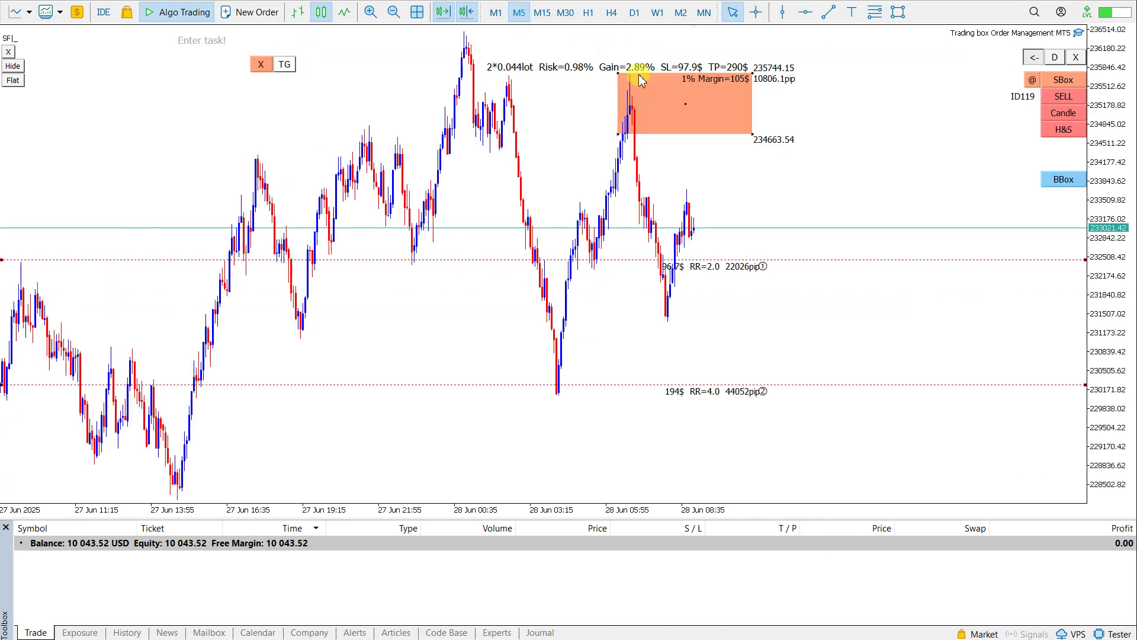
{"action": "left_click_drag", "start_coordinate": [618, 140], "coordinate": [403, 32]}
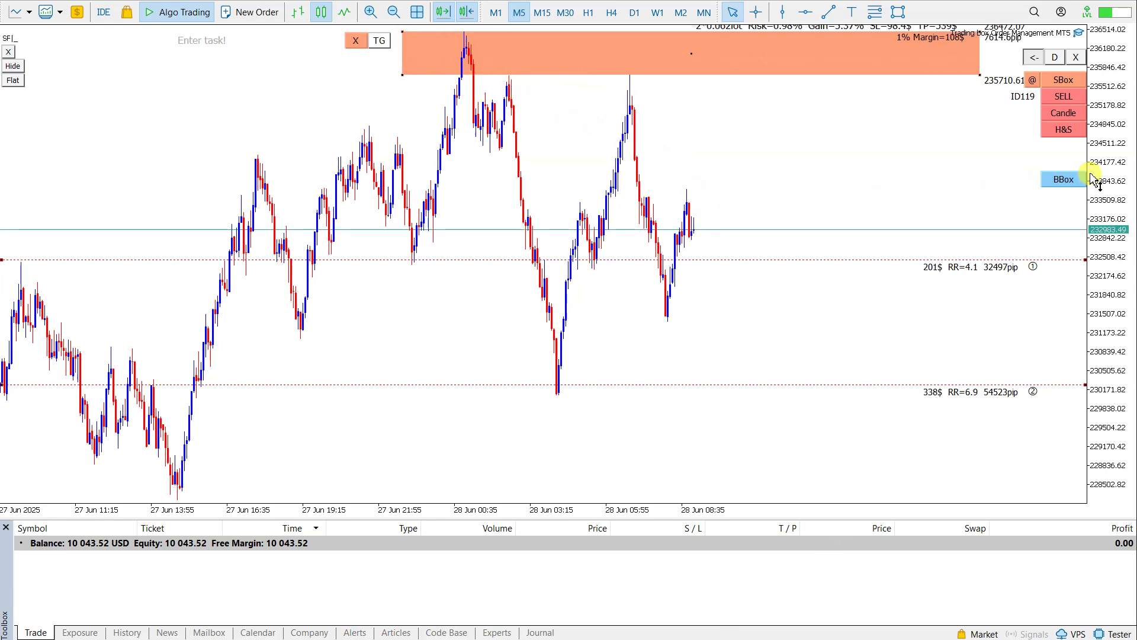
{"action": "left_click_drag", "start_coordinate": [1094, 177], "coordinate": [1094, 183]}
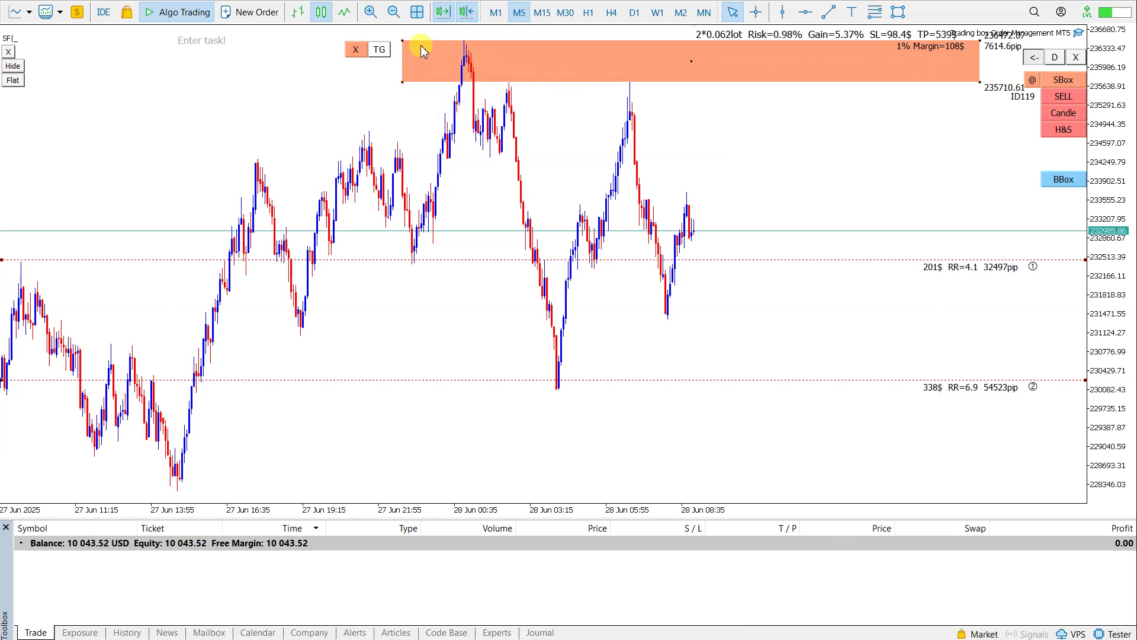
{"action": "left_click_drag", "start_coordinate": [402, 39], "coordinate": [400, 39]}
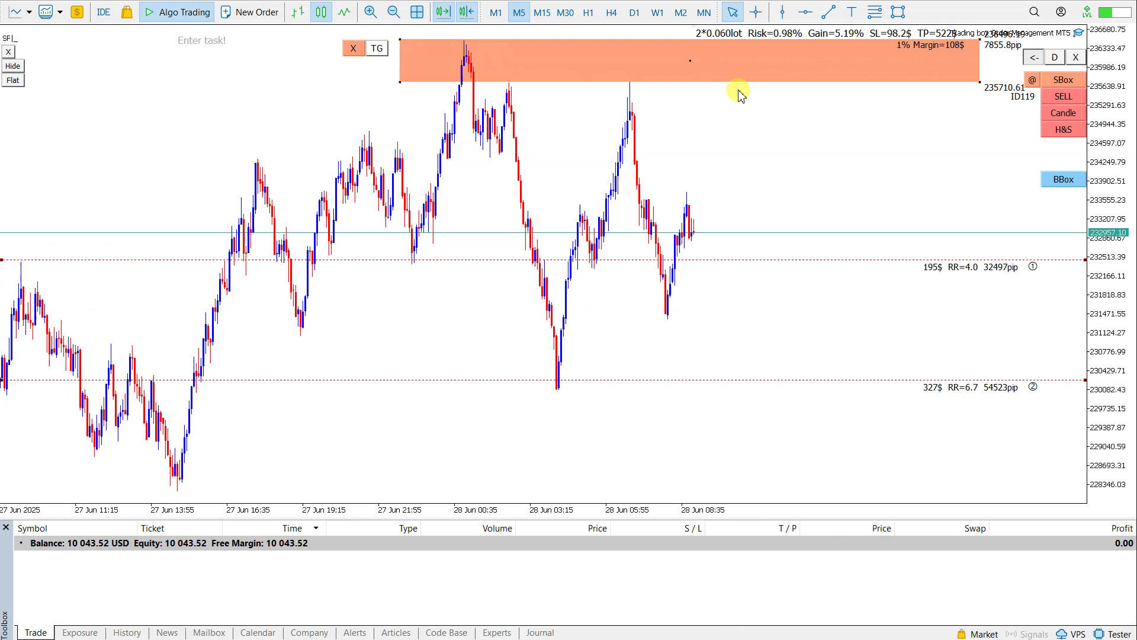
{"action": "left_click_drag", "start_coordinate": [1099, 161], "coordinate": [1099, 185]}
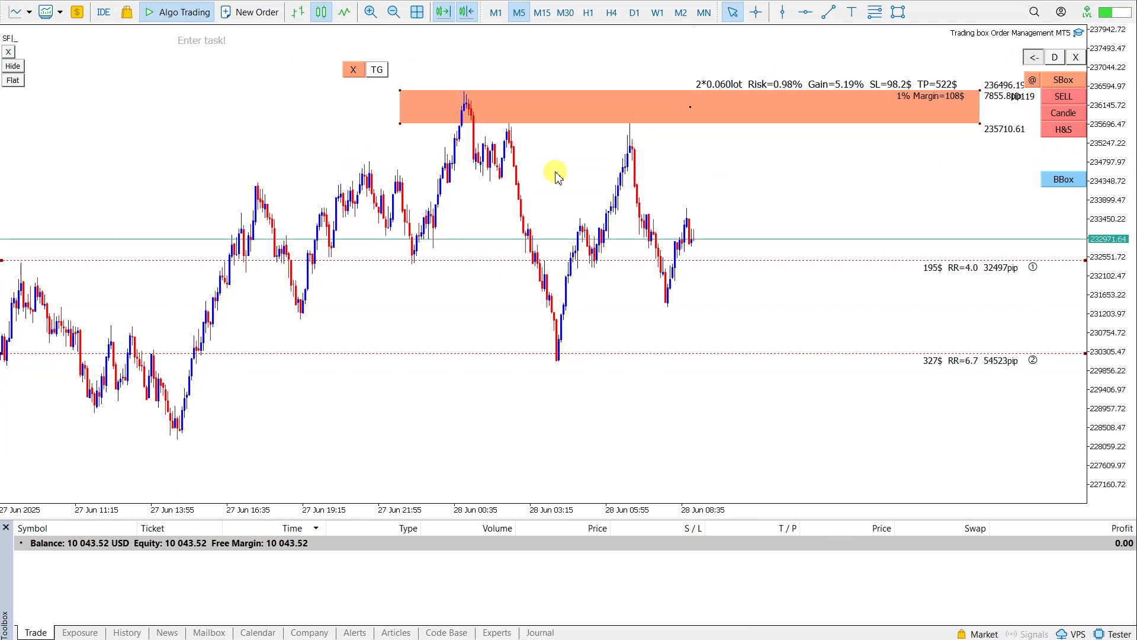
Step: Add a third 0.04-lot target, respace the targets, and drag TP3 down to RR 8.0
{"action": "left_click", "coordinate": [354, 99]}
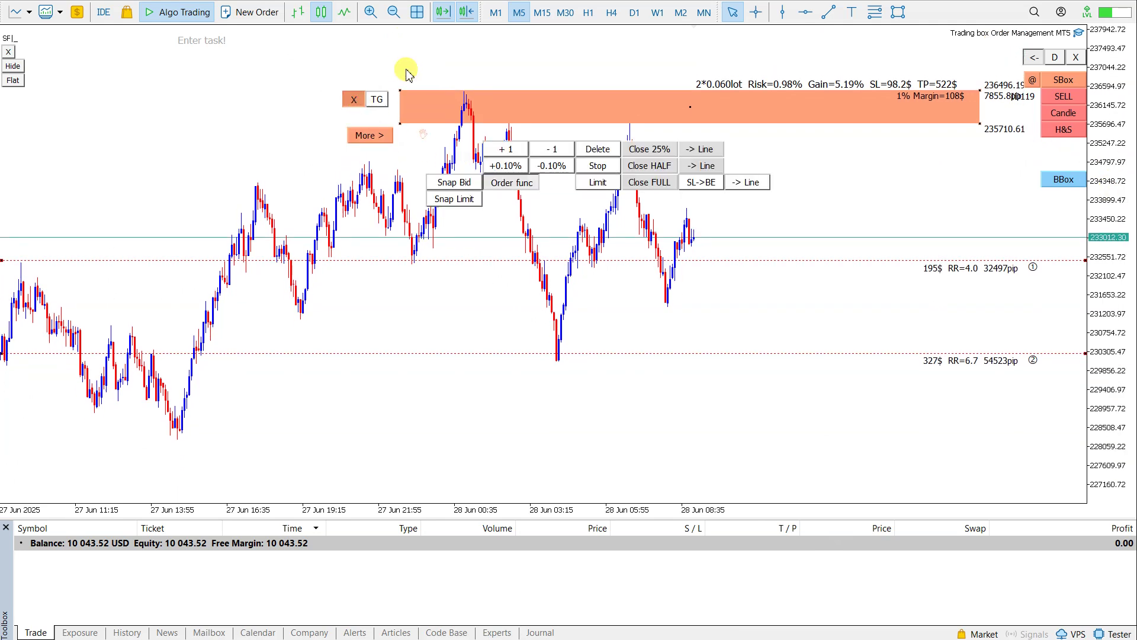
{"action": "left_click", "coordinate": [500, 149]}
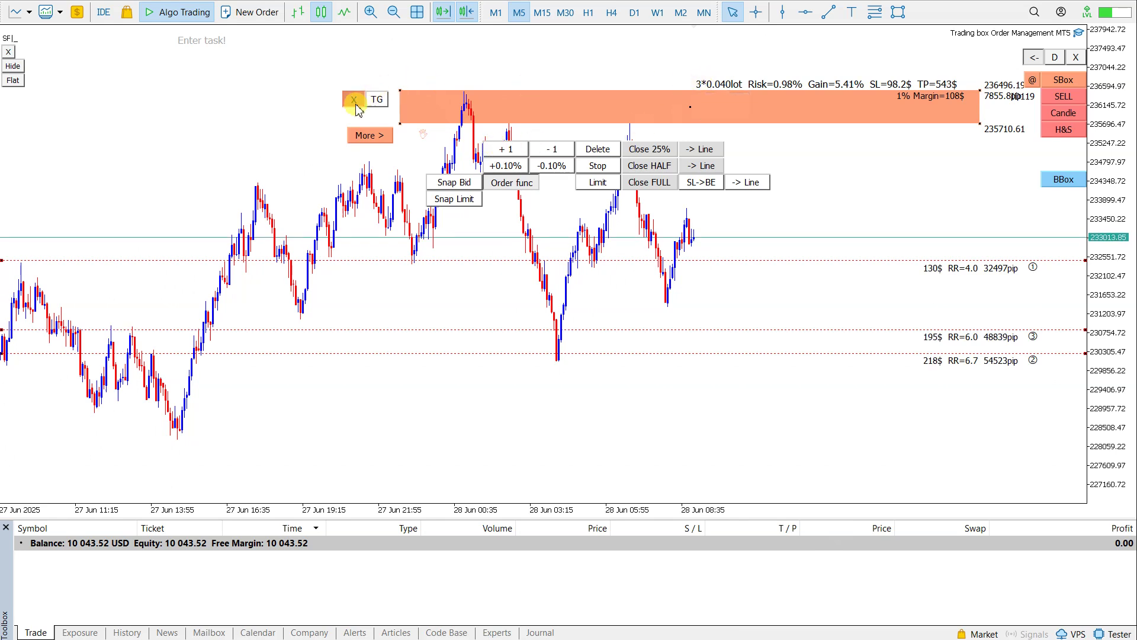
{"action": "left_click", "coordinate": [377, 99]}
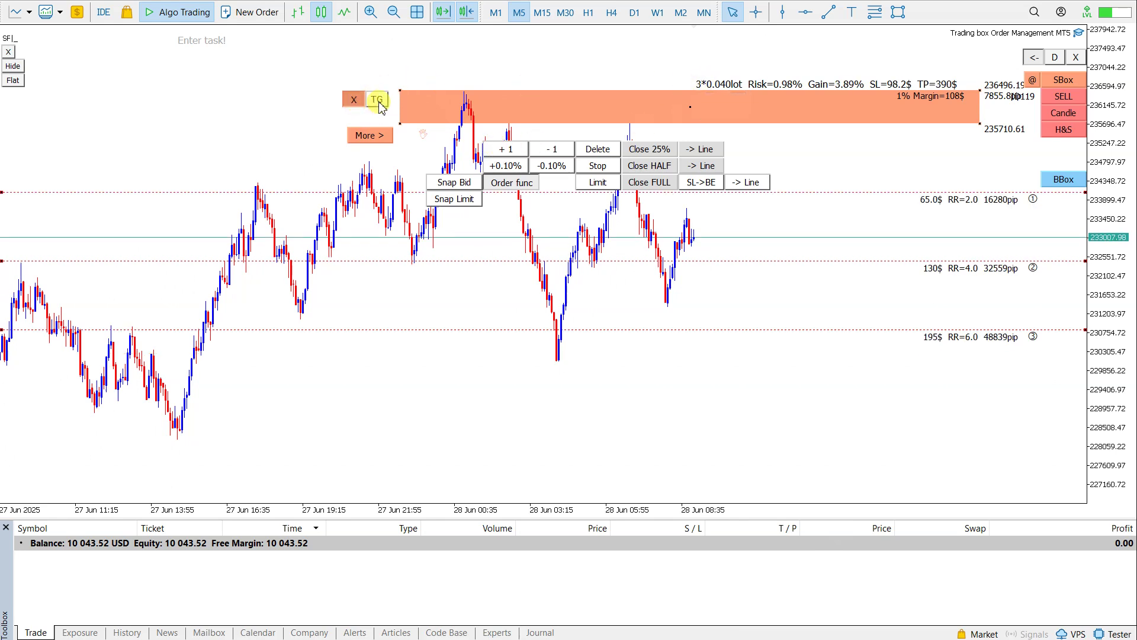
{"action": "left_click", "coordinate": [687, 213]}
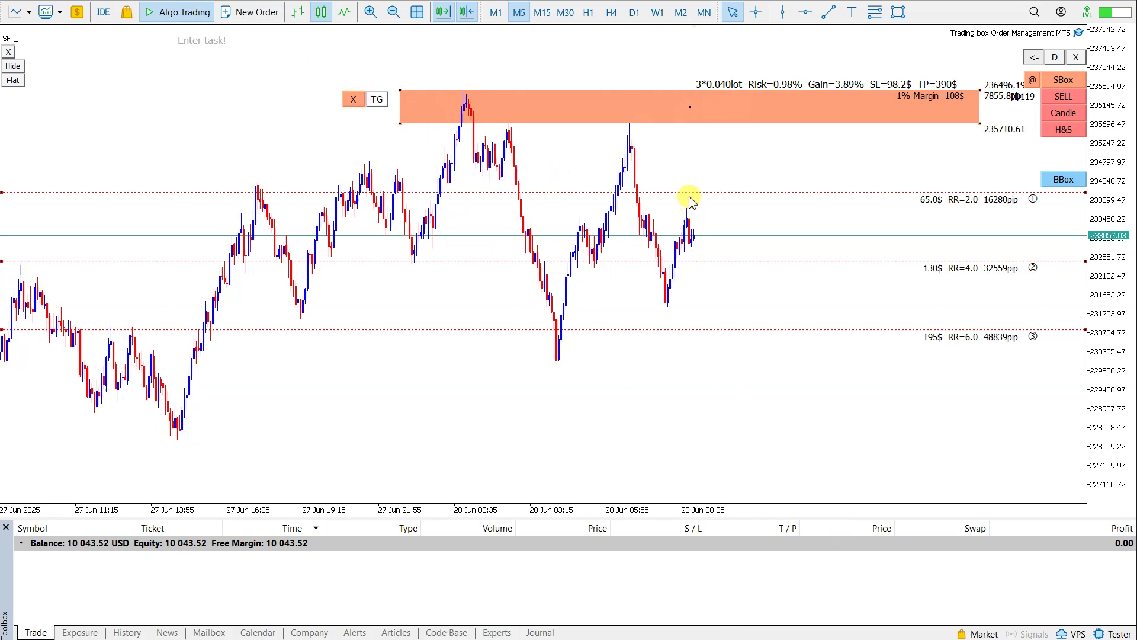
{"action": "left_click_drag", "start_coordinate": [719, 334], "coordinate": [742, 400]}
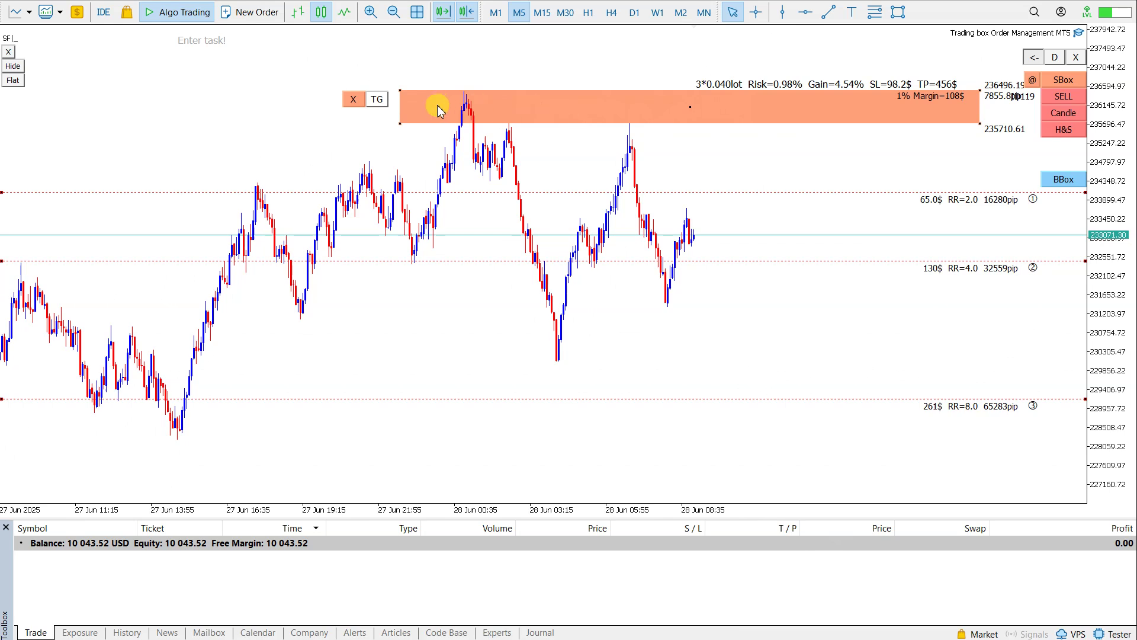
Step: Place three 0.04-lot sell limits at 235710.61 with stop 236496.19 and dismiss the alert
{"action": "left_click", "coordinate": [351, 107]}
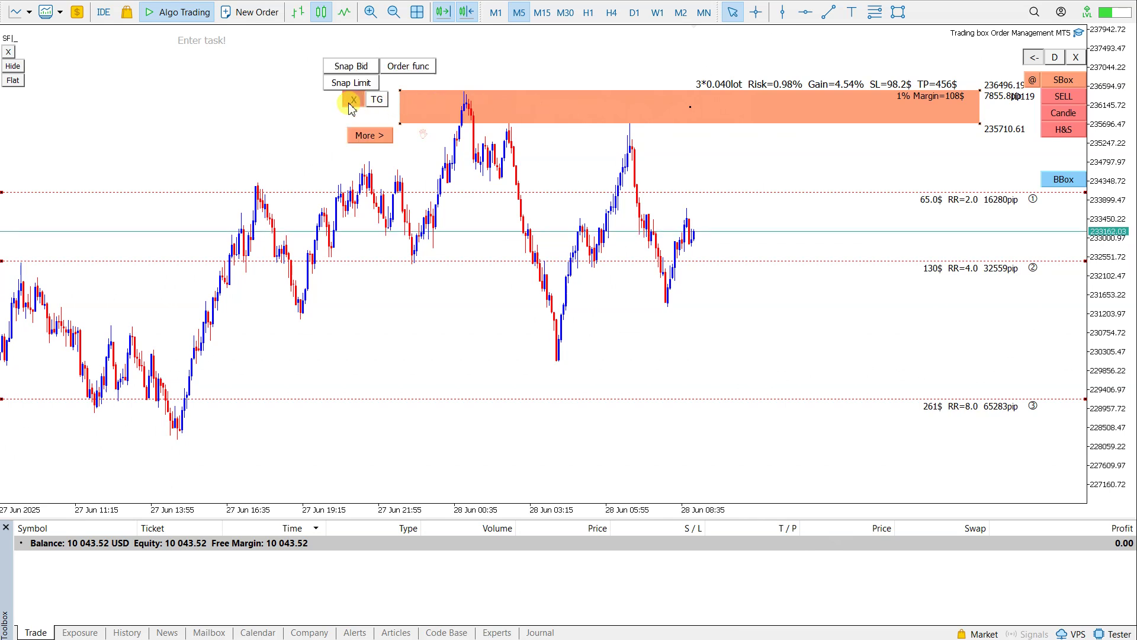
{"action": "left_click", "coordinate": [408, 69]}
{"action": "left_click", "coordinate": [597, 184]}
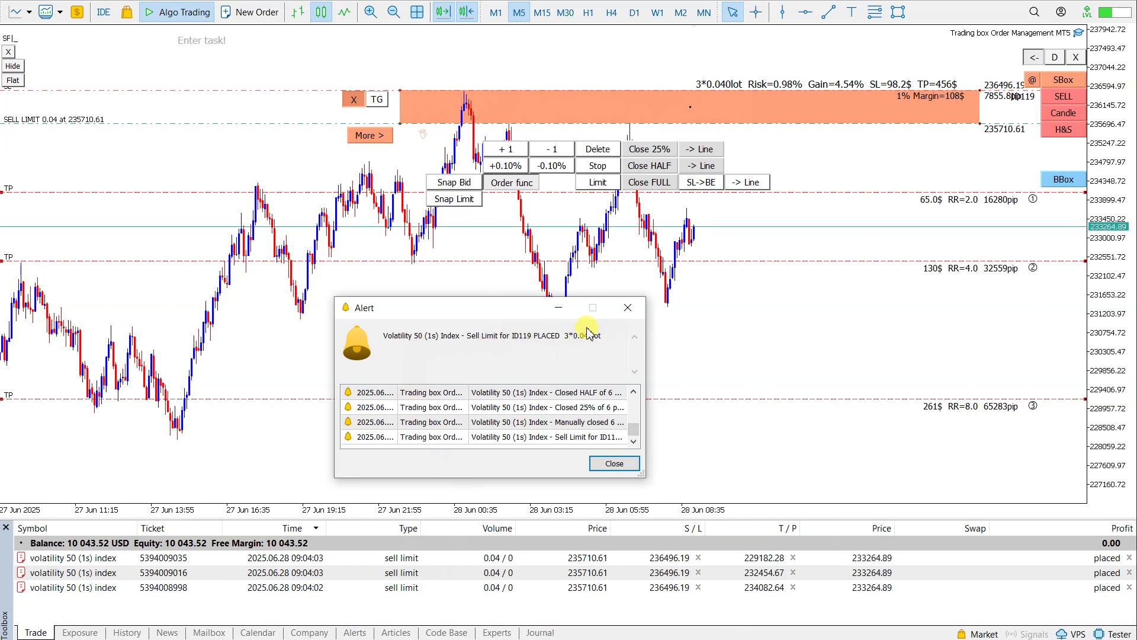
{"action": "left_click", "coordinate": [627, 308]}
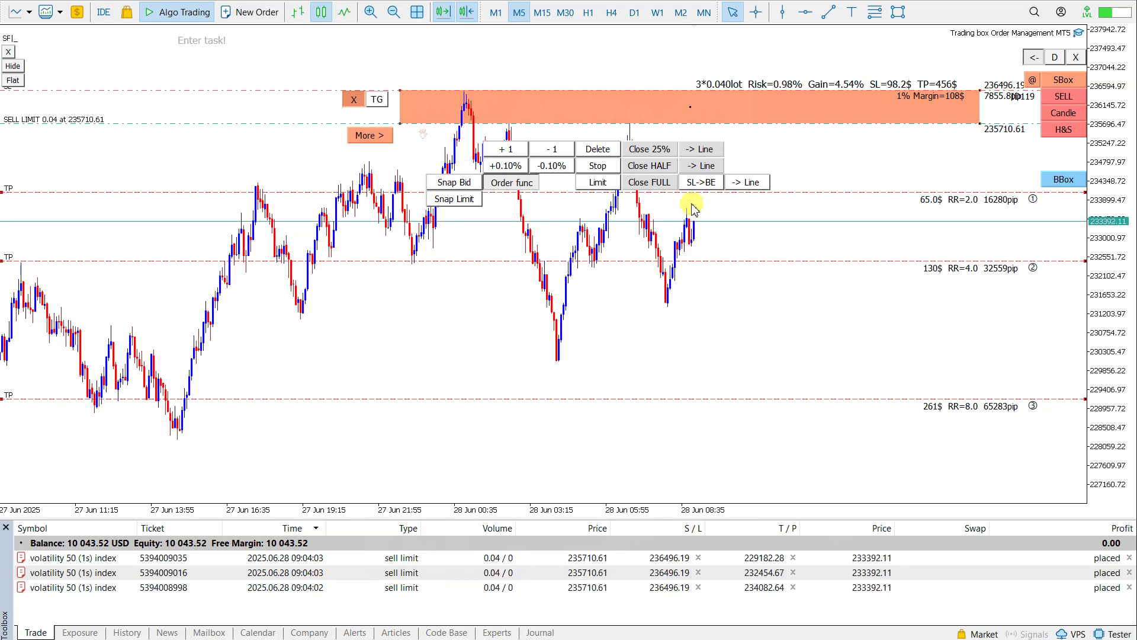
{"action": "left_click", "coordinate": [508, 181]}
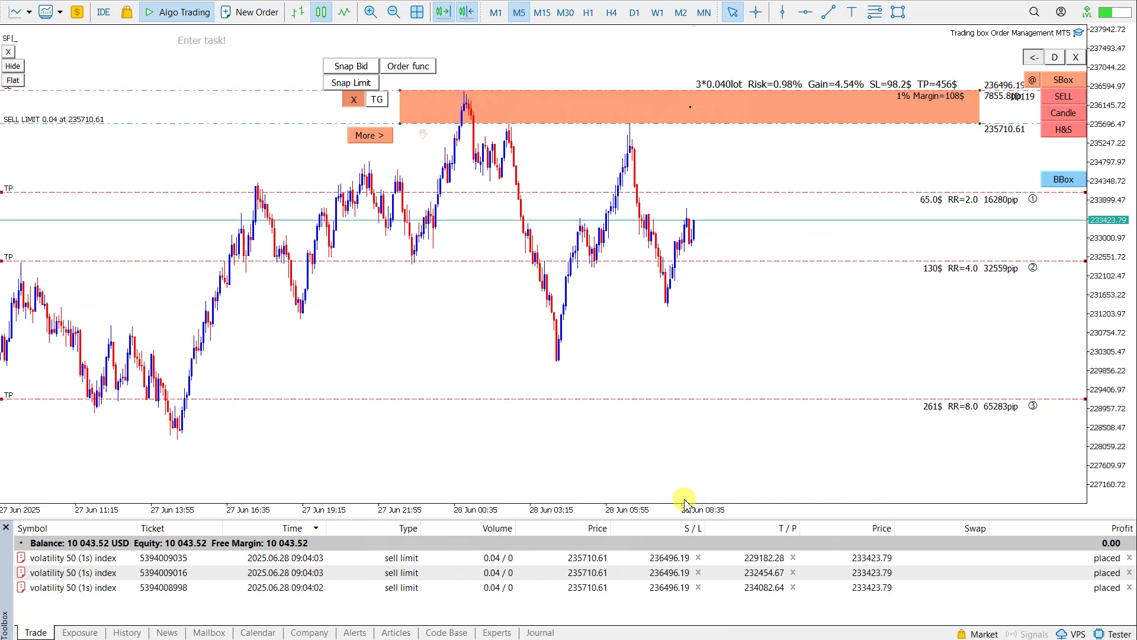
Step: Delete the three pending sell limit orders and dismiss the deletion alert
{"action": "left_click", "coordinate": [392, 70]}
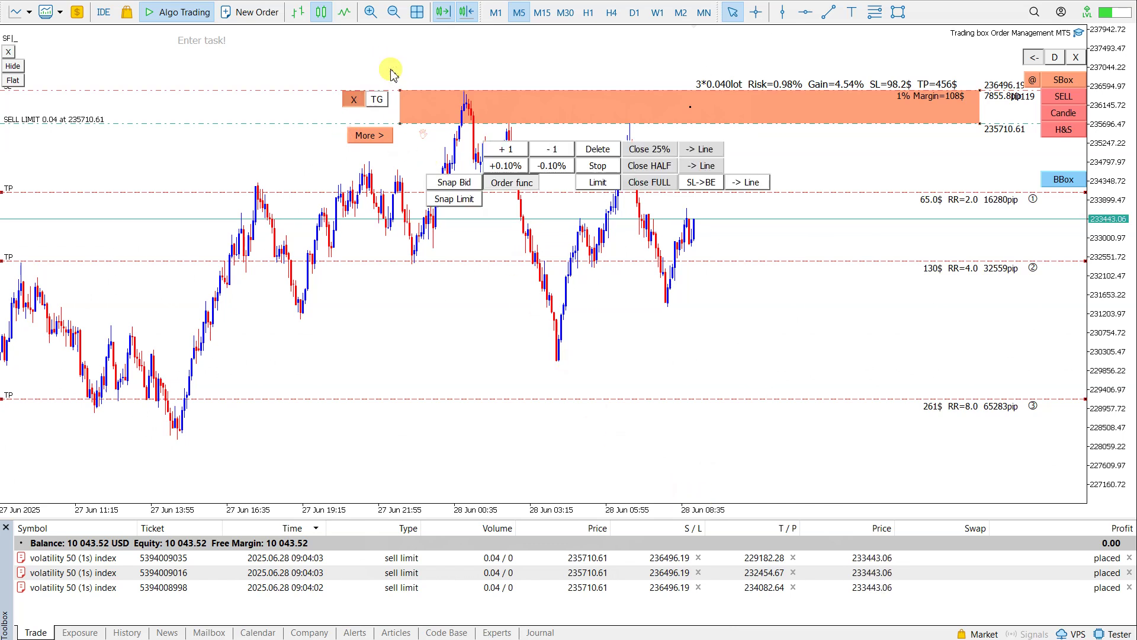
{"action": "left_click", "coordinate": [594, 150]}
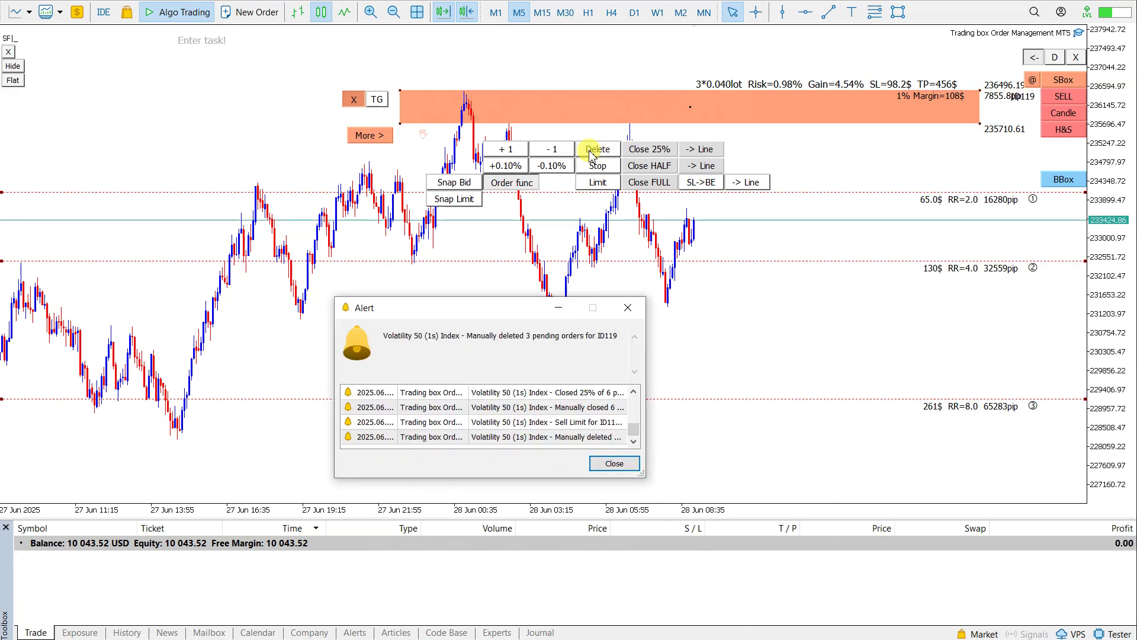
{"action": "left_click", "coordinate": [614, 463]}
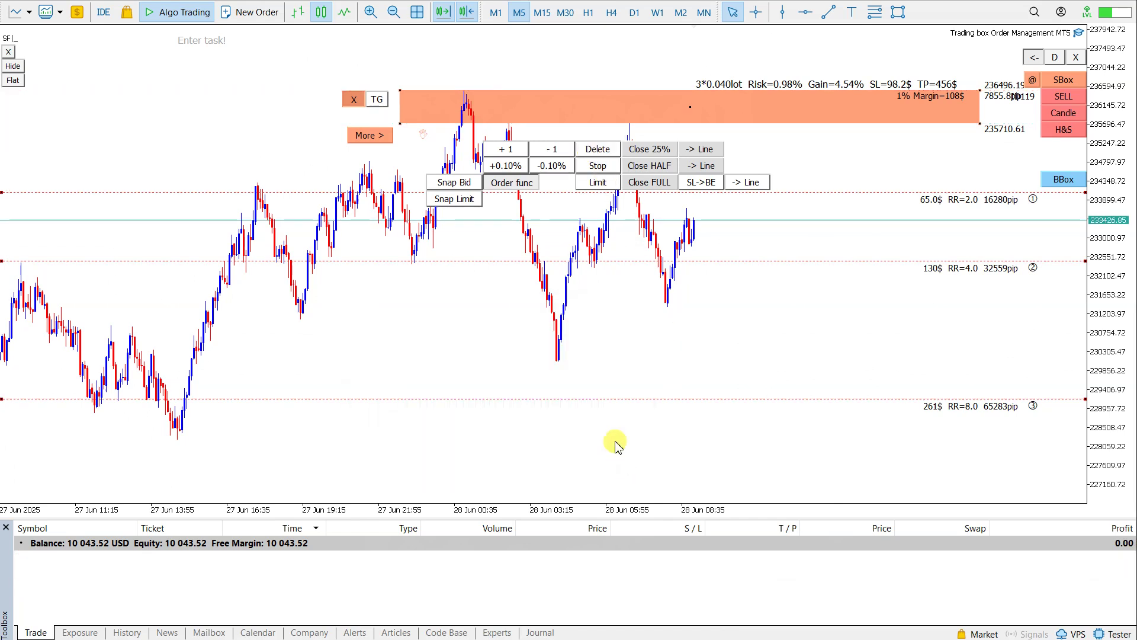
Step: Switch the sell box to SO mode so it opens sells at market
{"action": "left_click", "coordinate": [509, 184]}
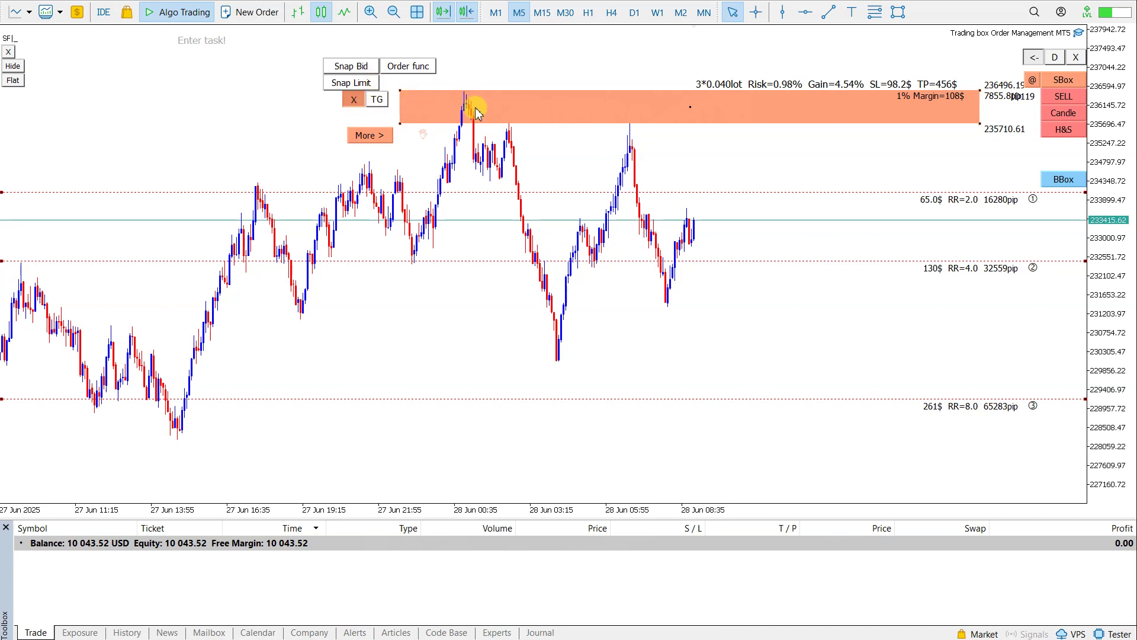
{"action": "left_click", "coordinate": [1060, 101]}
{"action": "mouse_move", "coordinate": [691, 225]}
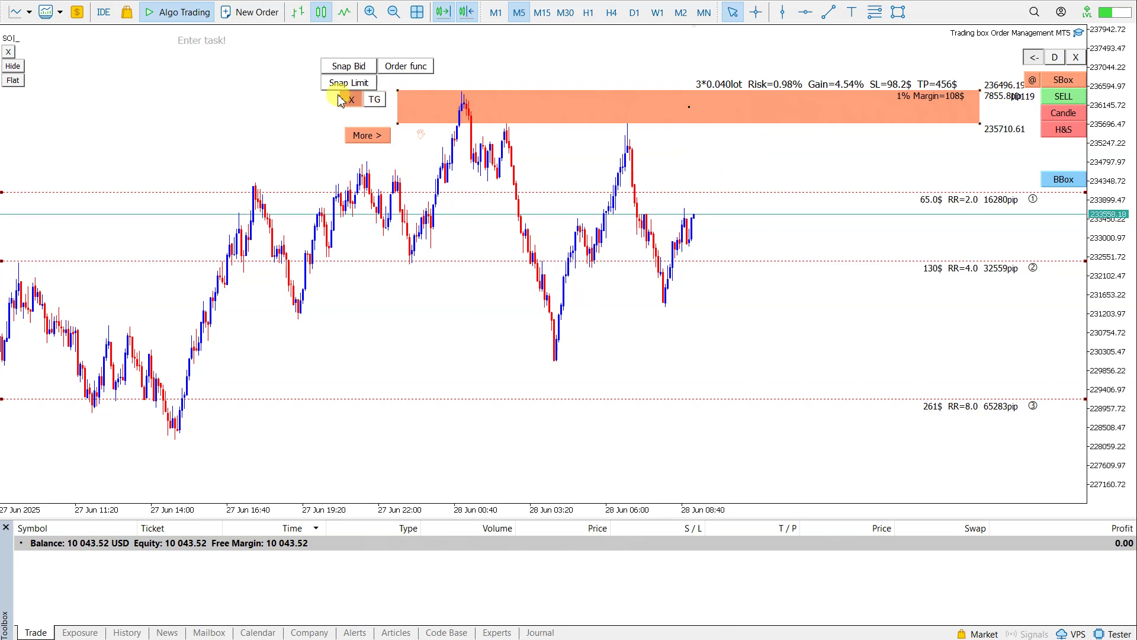
Step: Enable Resell on the box and raise the 3×0.040-lot resell line slightly
{"action": "left_click", "coordinate": [374, 137]}
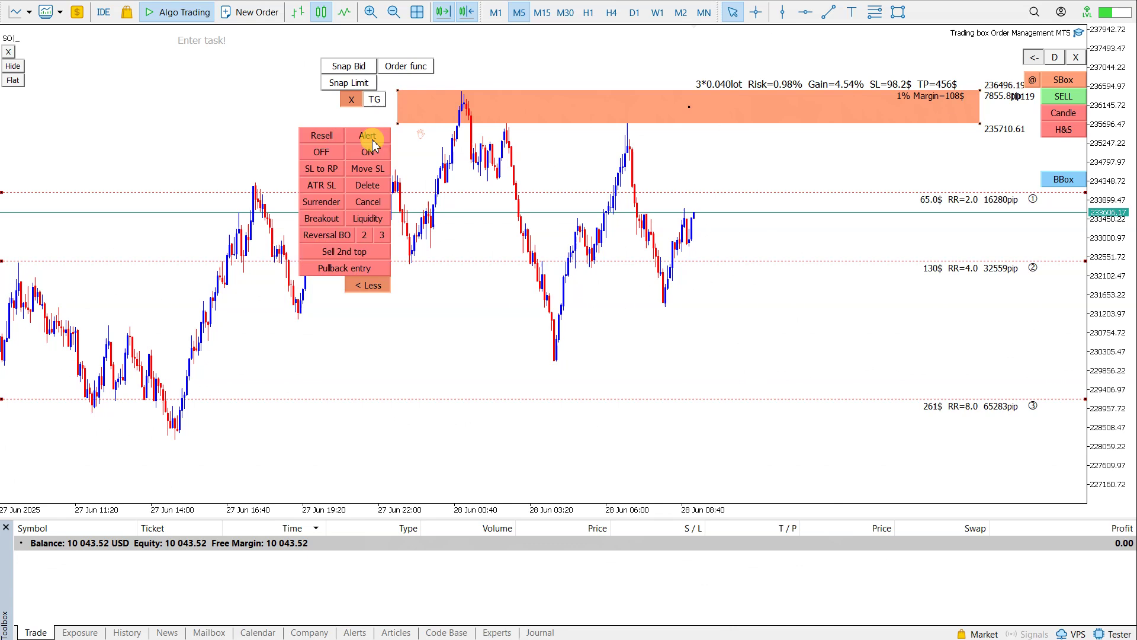
{"action": "left_click", "coordinate": [320, 138]}
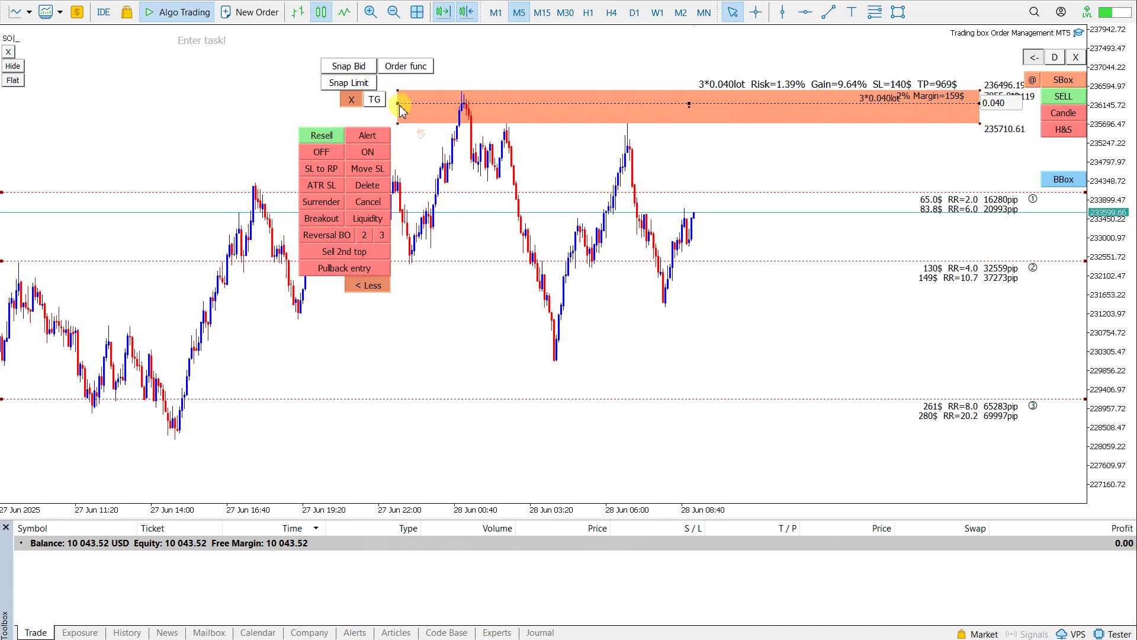
{"action": "left_click_drag", "start_coordinate": [400, 110], "coordinate": [400, 107]}
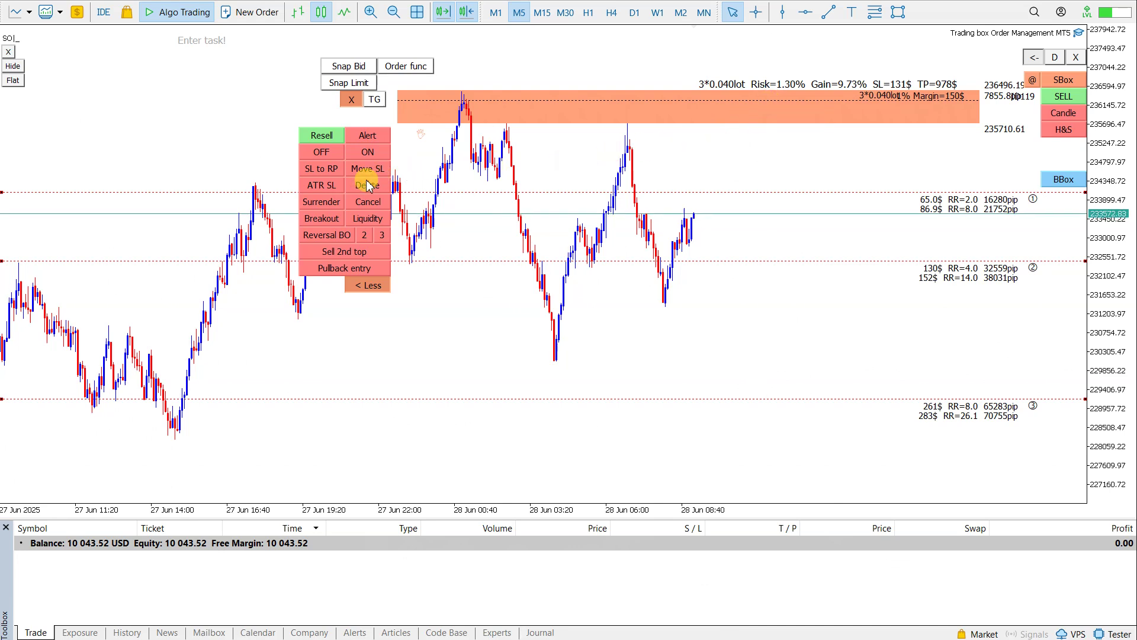
Step: Toggle Pullback entry and Reversal BO on and back off again
{"action": "left_click", "coordinate": [344, 270]}
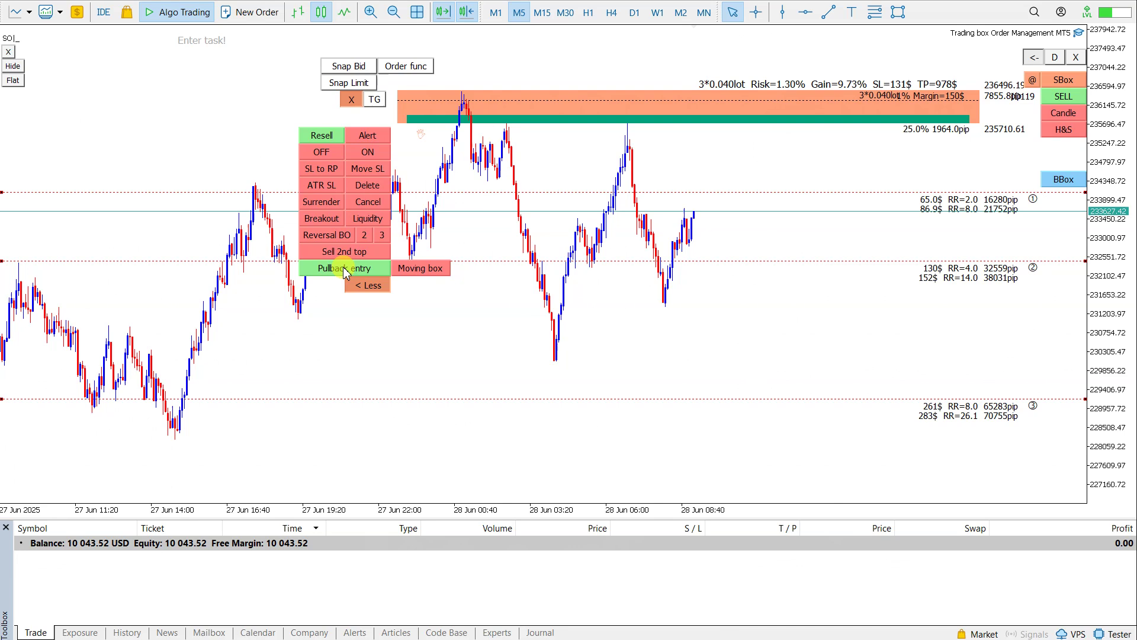
{"action": "left_click", "coordinate": [343, 270]}
{"action": "left_click", "coordinate": [341, 236]}
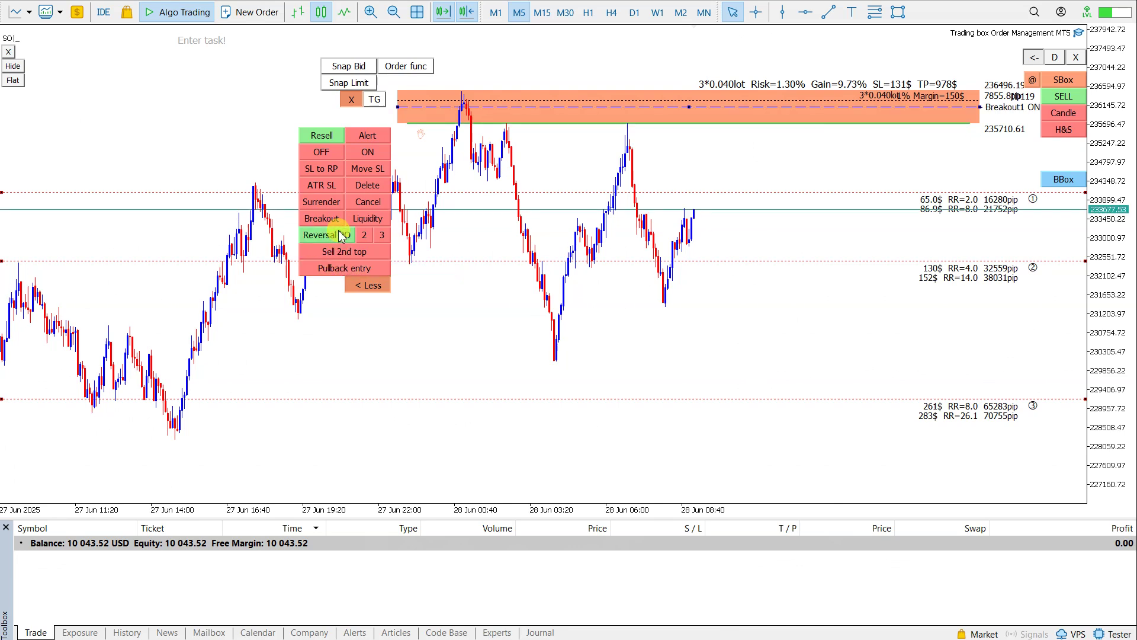
{"action": "left_click", "coordinate": [342, 236]}
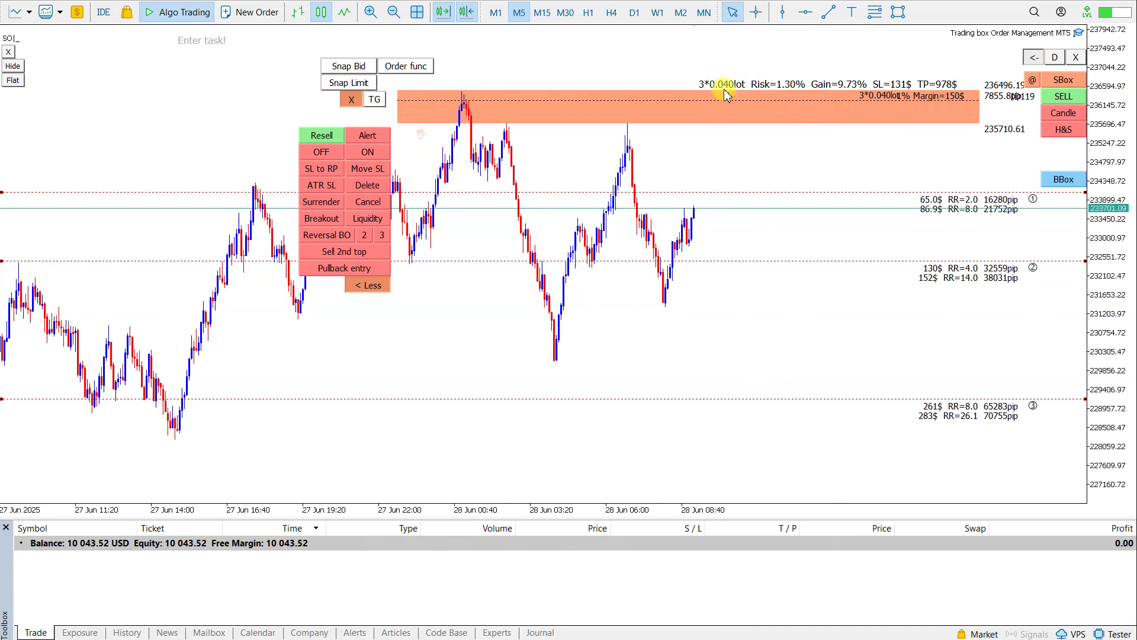
Step: Drag the box's lower edge to 233211.41, opening three 0.009-lot sells, and close the alert
{"action": "double_click", "coordinate": [705, 96]}
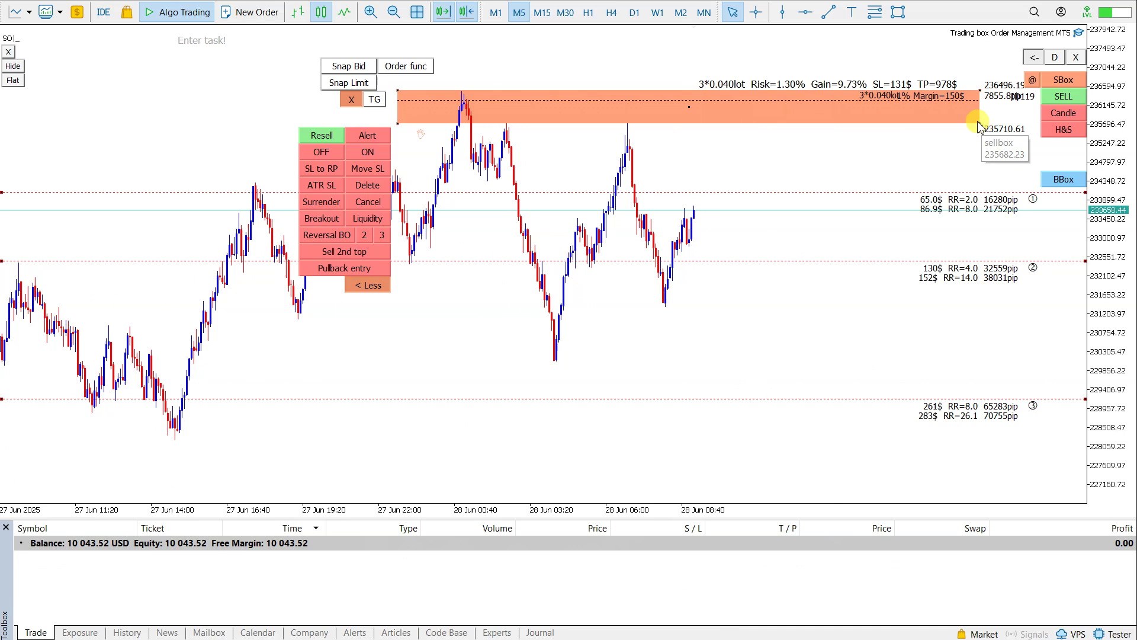
{"action": "left_click_drag", "start_coordinate": [982, 127], "coordinate": [974, 233]}
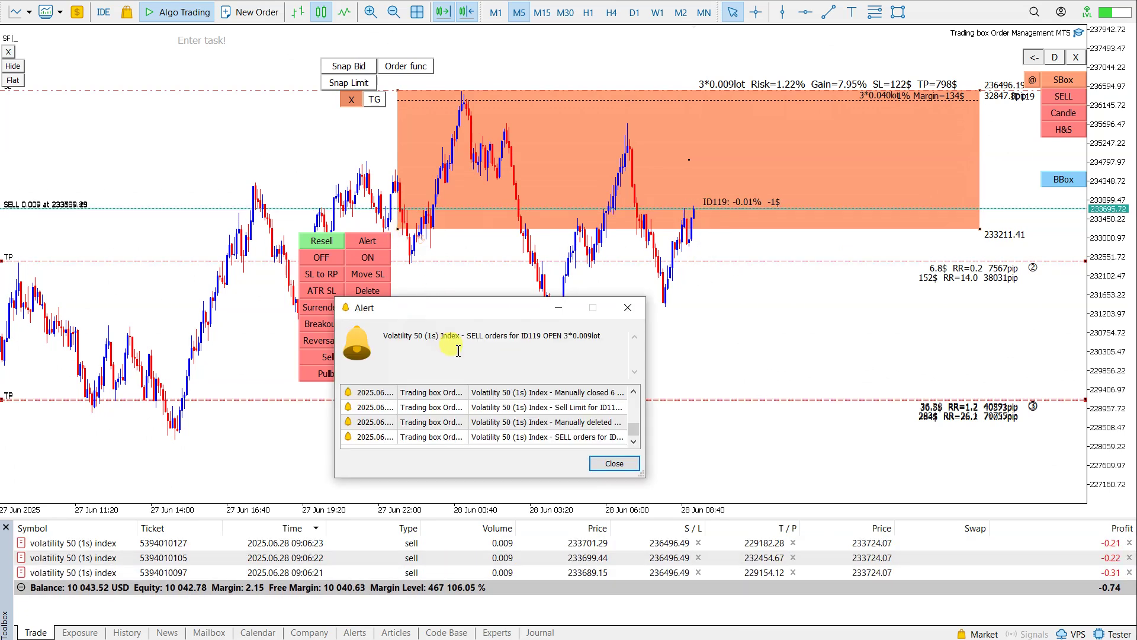
{"action": "left_click_drag", "start_coordinate": [565, 339], "coordinate": [582, 340]}
{"action": "left_click", "coordinate": [606, 343]}
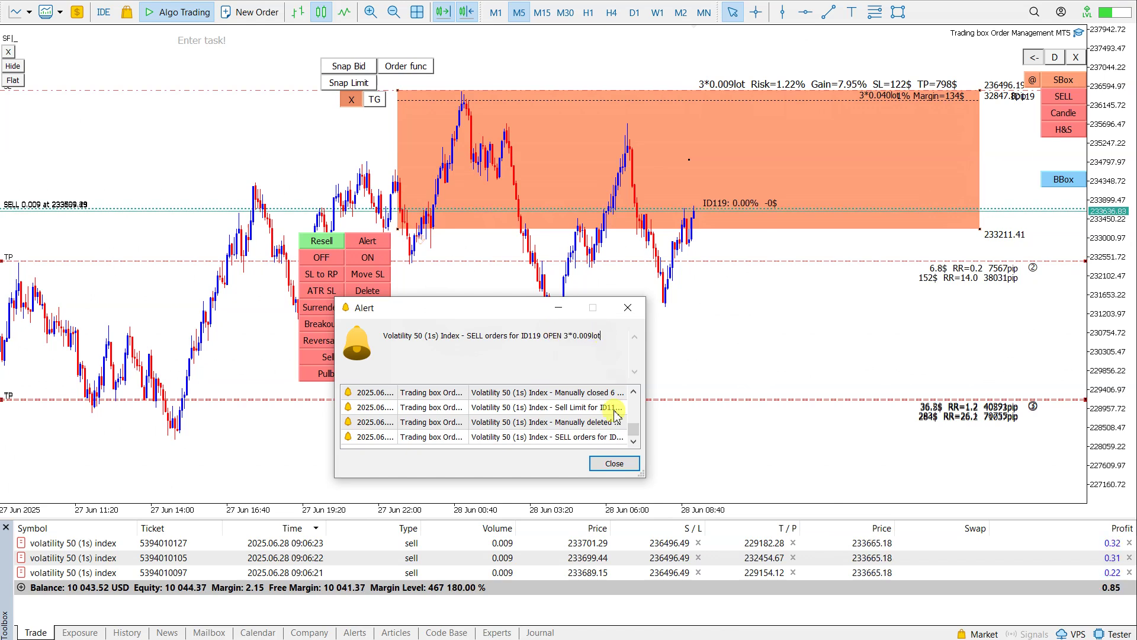
{"action": "left_click", "coordinate": [615, 463]}
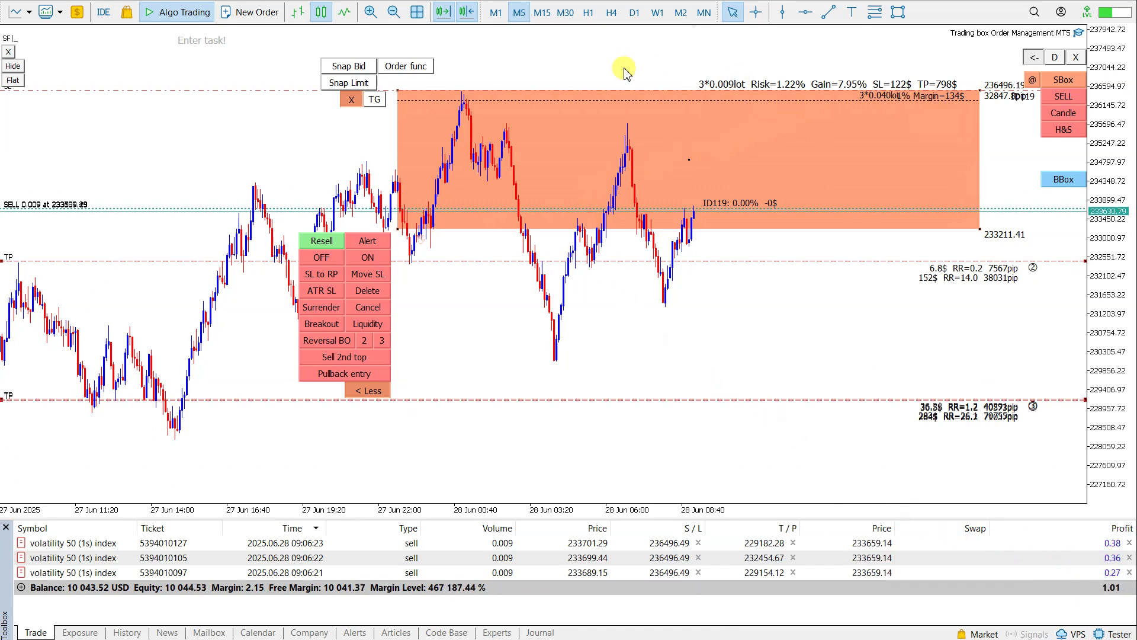
Step: Lower the resell line into price to open three more 0.04-lot sells near 233610–233621
{"action": "left_click", "coordinate": [647, 101]}
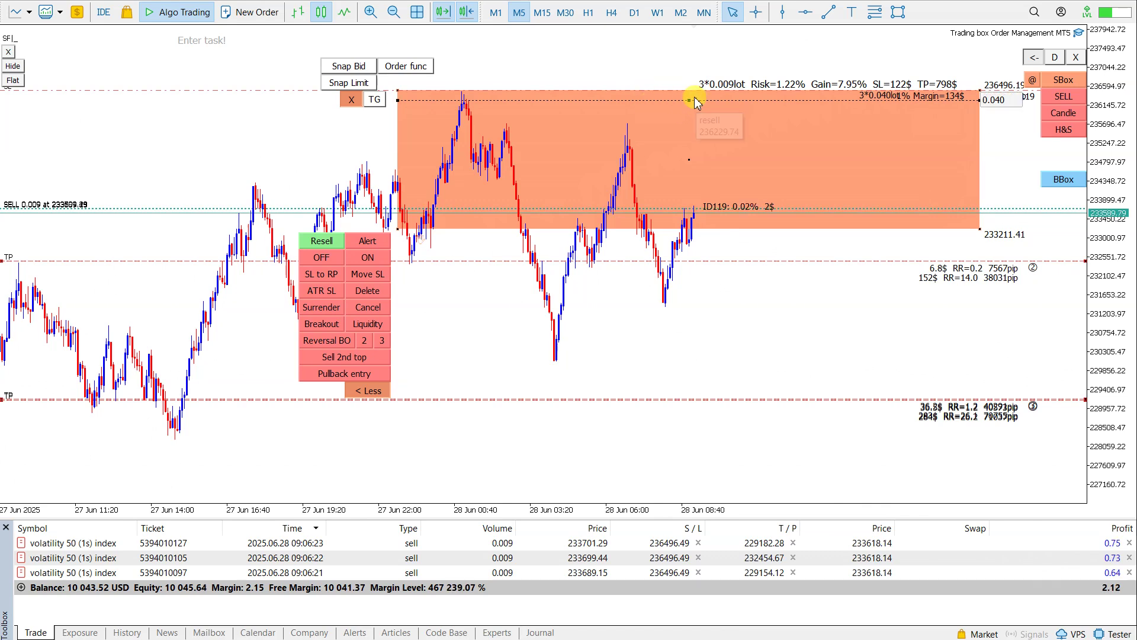
{"action": "left_click_drag", "start_coordinate": [690, 99], "coordinate": [703, 217]}
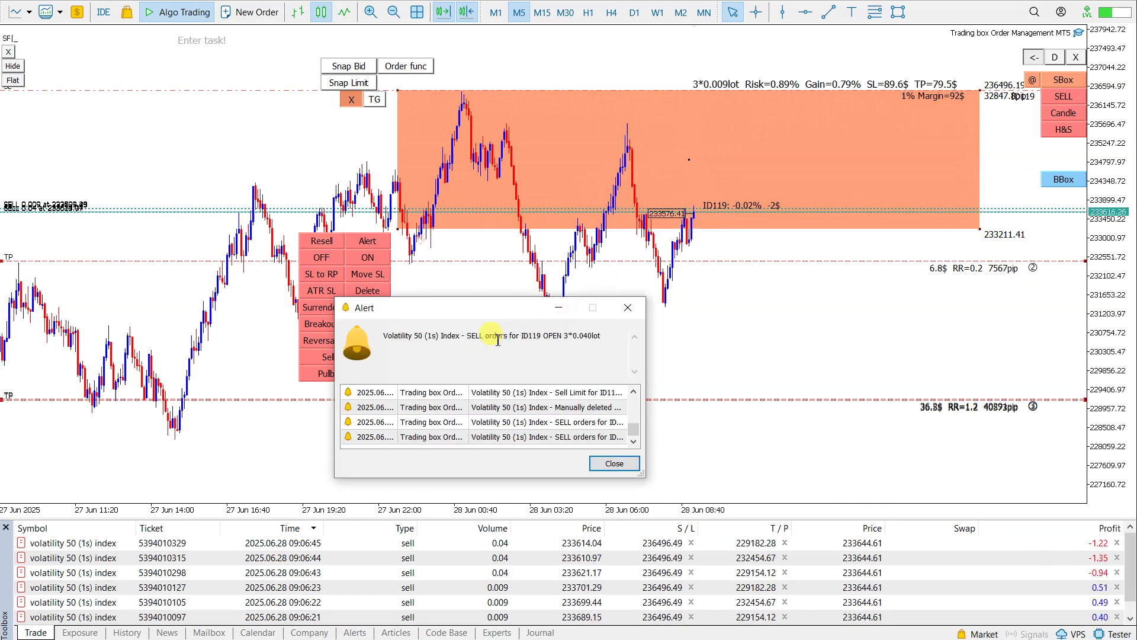
{"action": "left_click", "coordinate": [628, 309]}
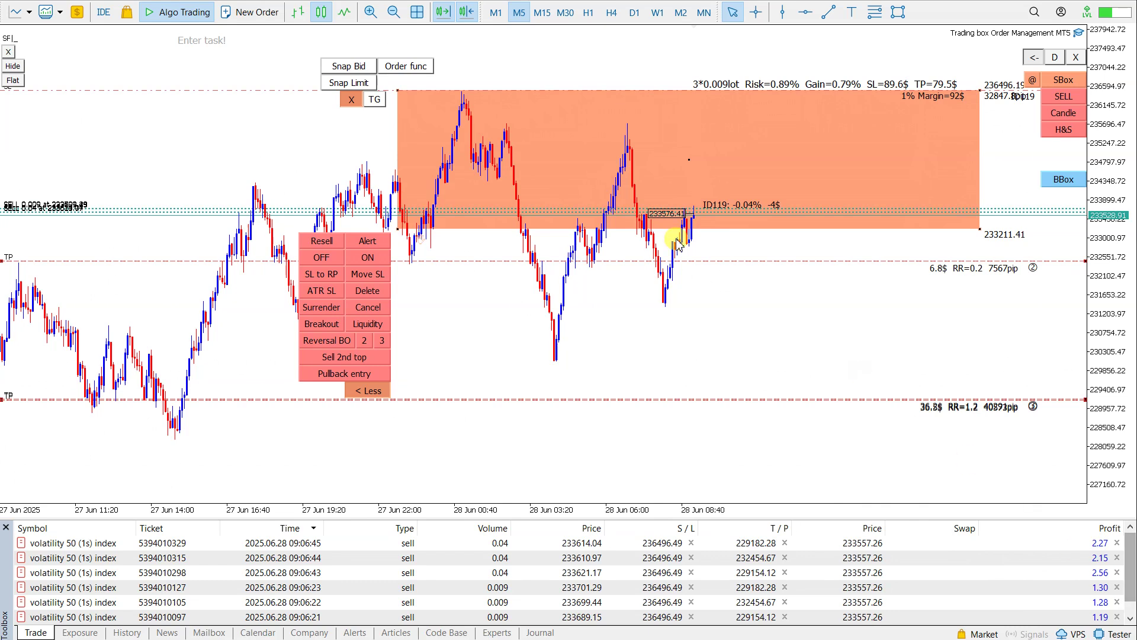
Step: Close all six sell positions with Close FULL, leaving a 10 050.40 USD balance
{"action": "left_click", "coordinate": [407, 66]}
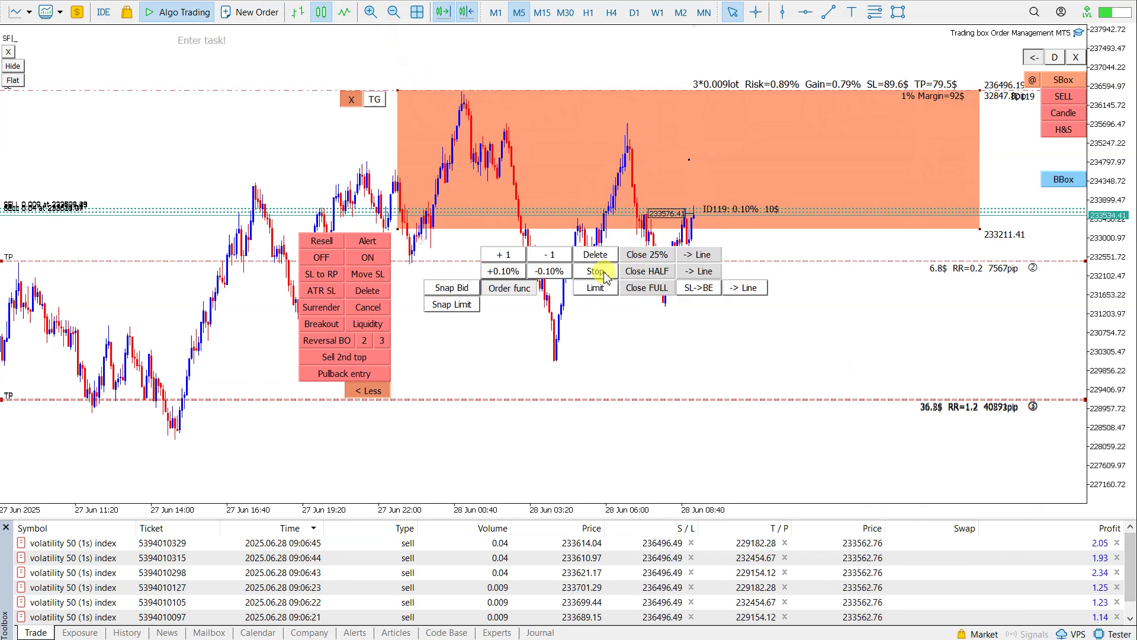
{"action": "left_click", "coordinate": [652, 290]}
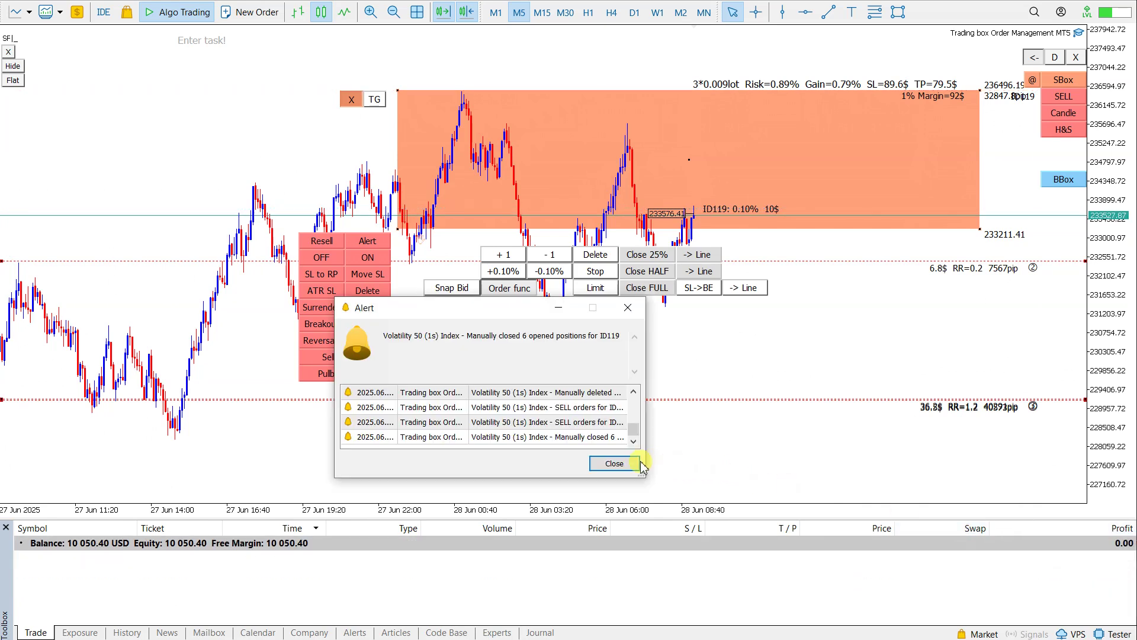
{"action": "left_click", "coordinate": [613, 464]}
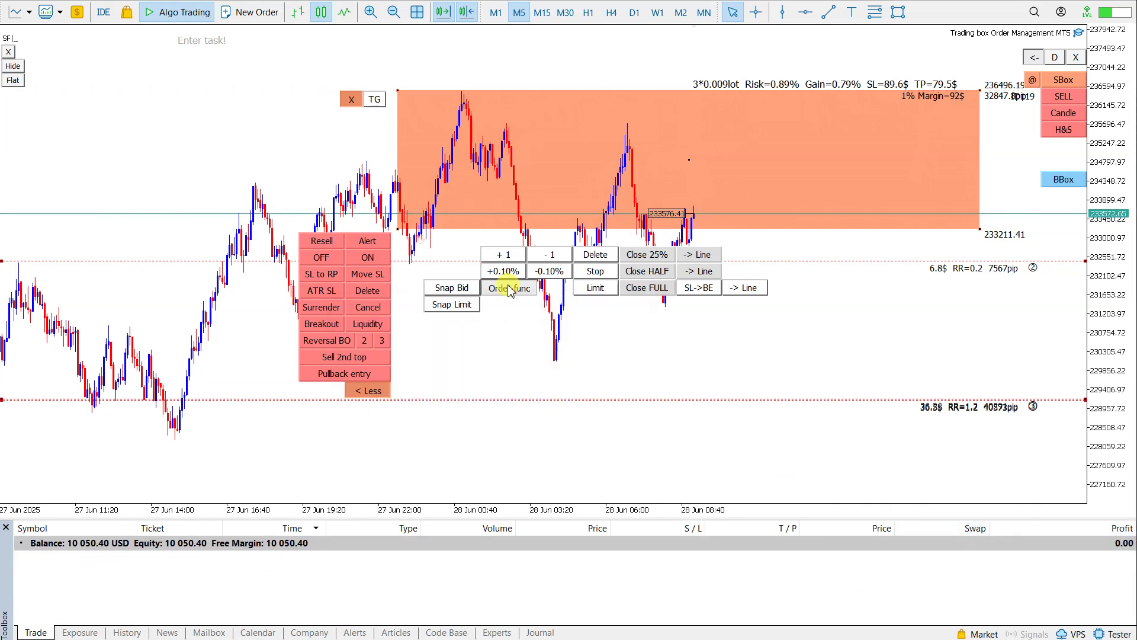